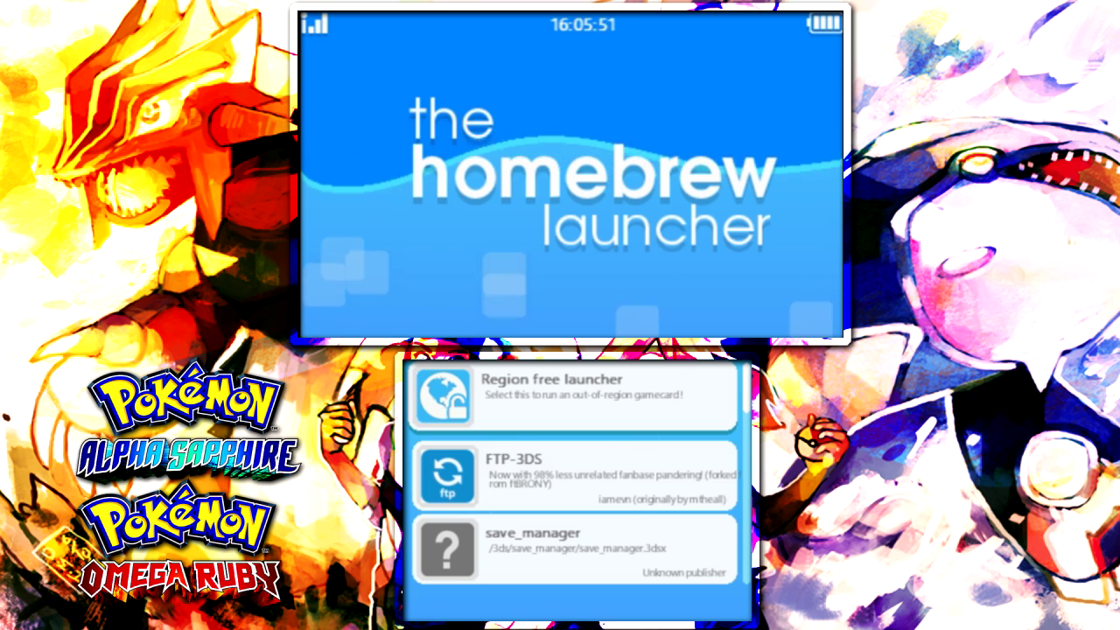
# Launch save_manager, select the game as its target title, and back up the save data.
pyautogui.press('Down')
pyautogui.press('Down')
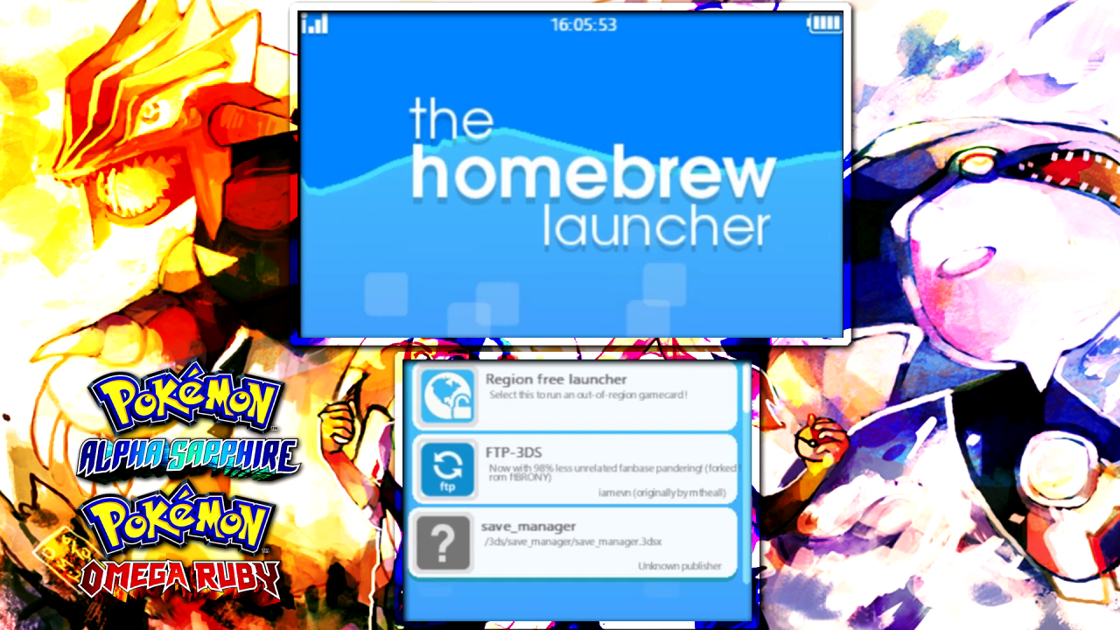
pyautogui.press('Return')
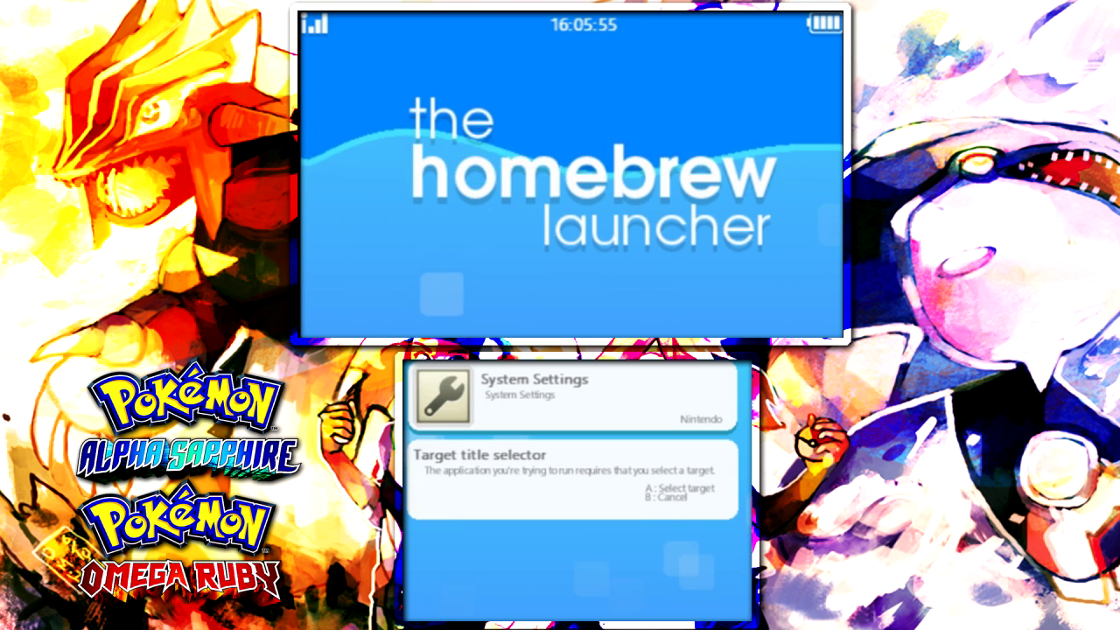
pyautogui.press('Right')
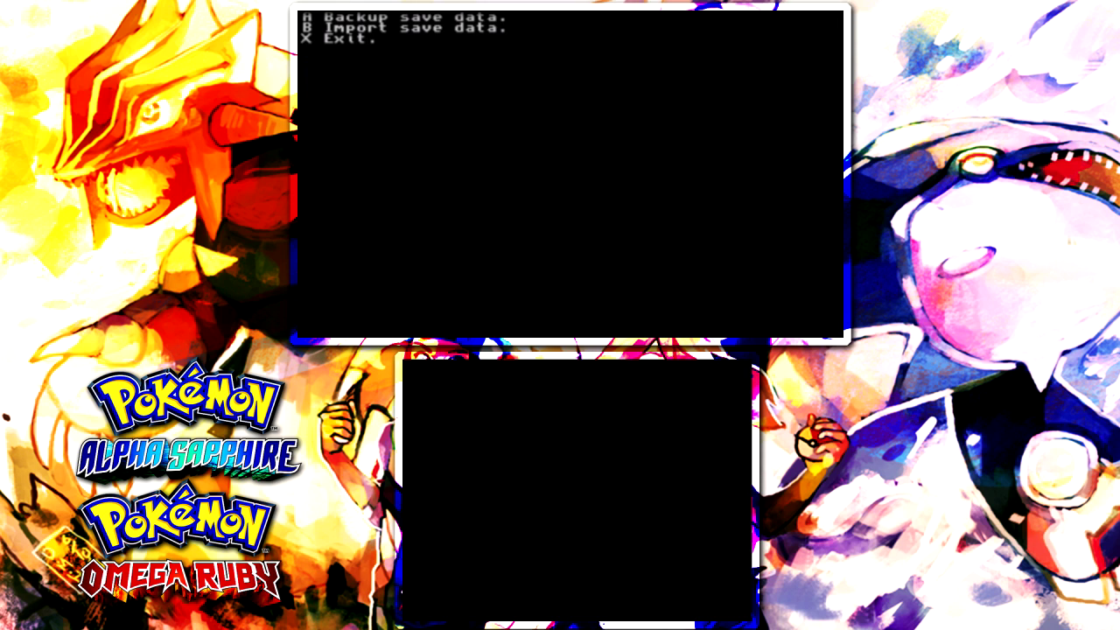
pyautogui.press('a')
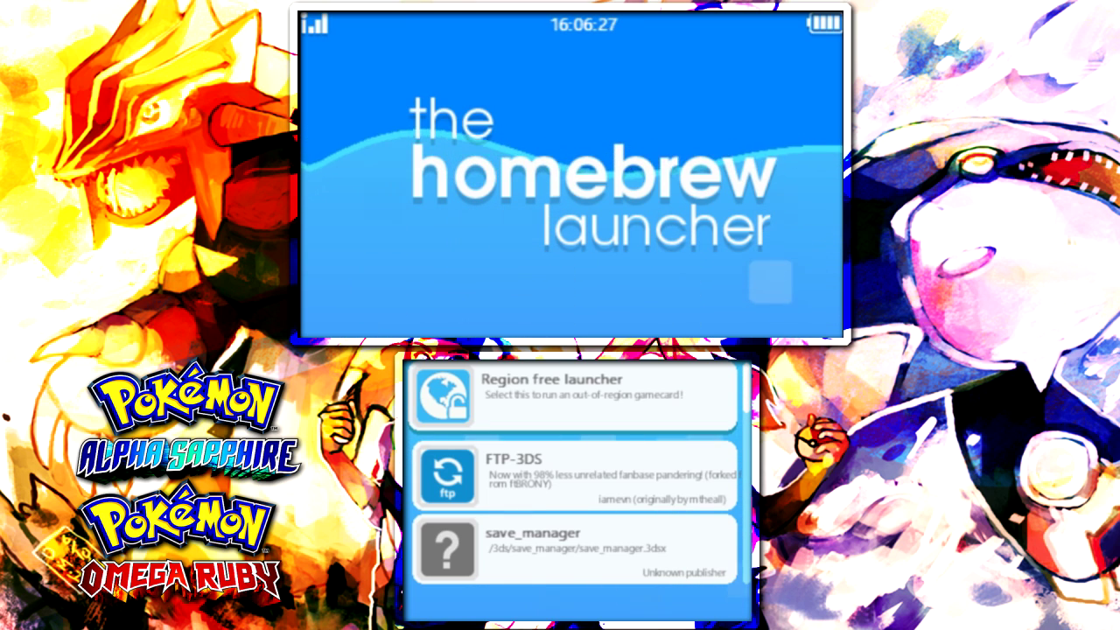
# Reboot the console into the home menu, and open the saveDataBackup folder on Removable Disk (E:) on the computer.
pyautogui.press('Return')
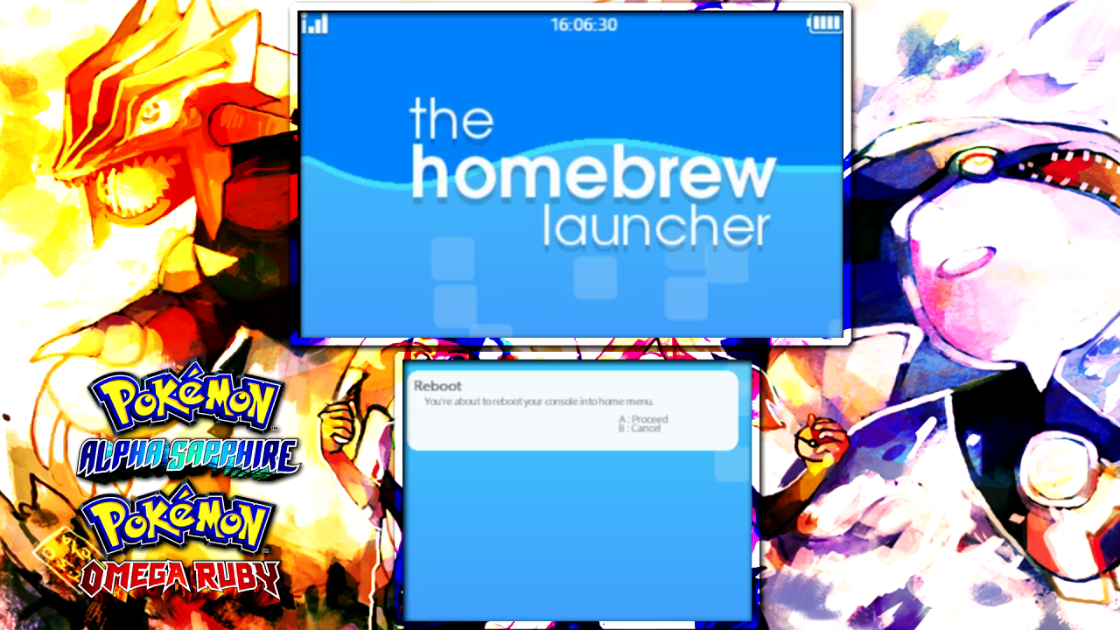
pyautogui.press('a')
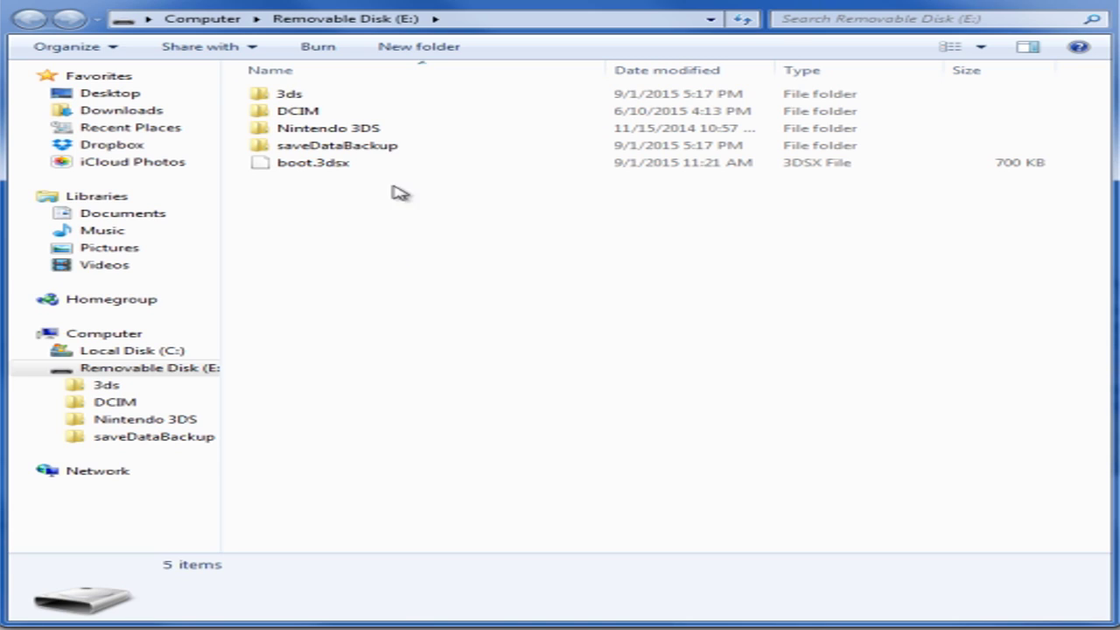
pyautogui.doubleClick(338, 149)
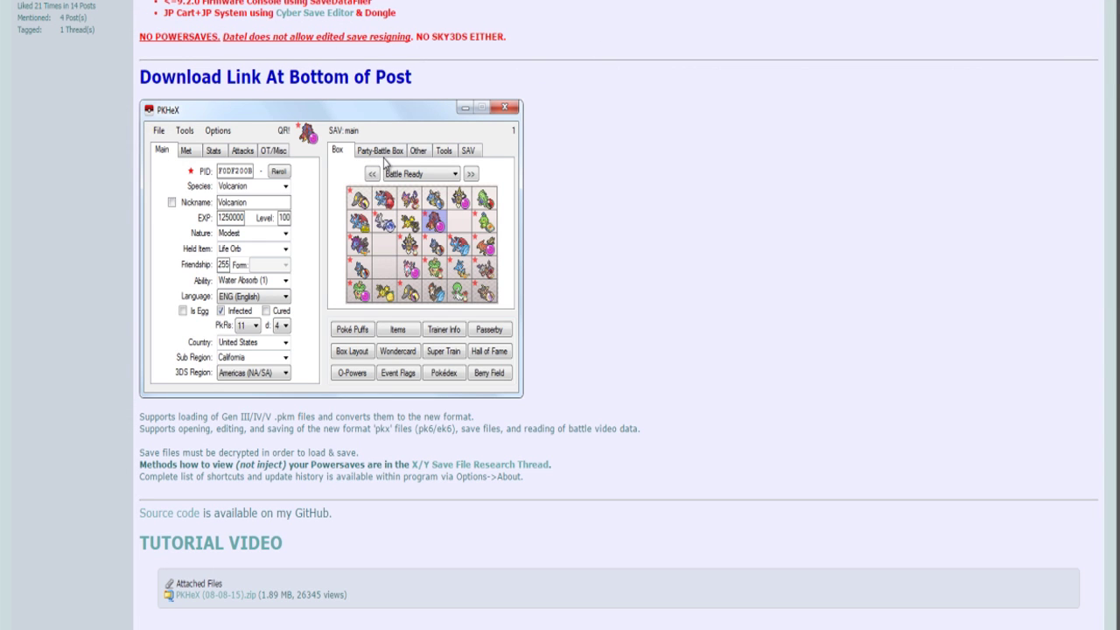
# Run PKHeX from the downloaded archive and open the save file main from saveDataBackup on Removable Disk (E:).
pyautogui.scroll(5, 777, 285)
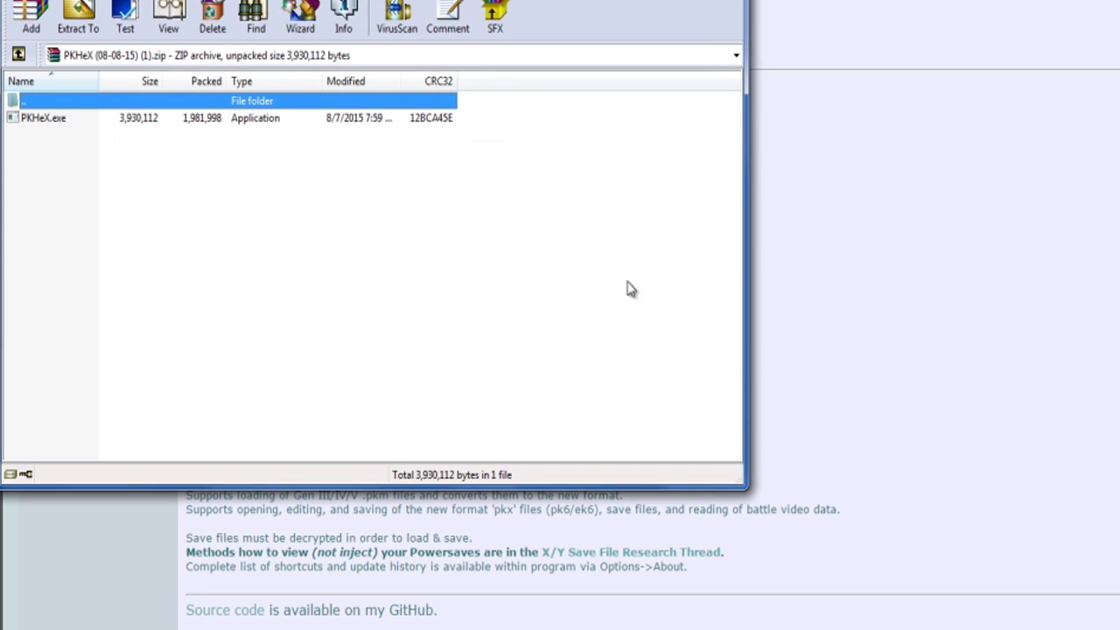
pyautogui.click(484, 147)
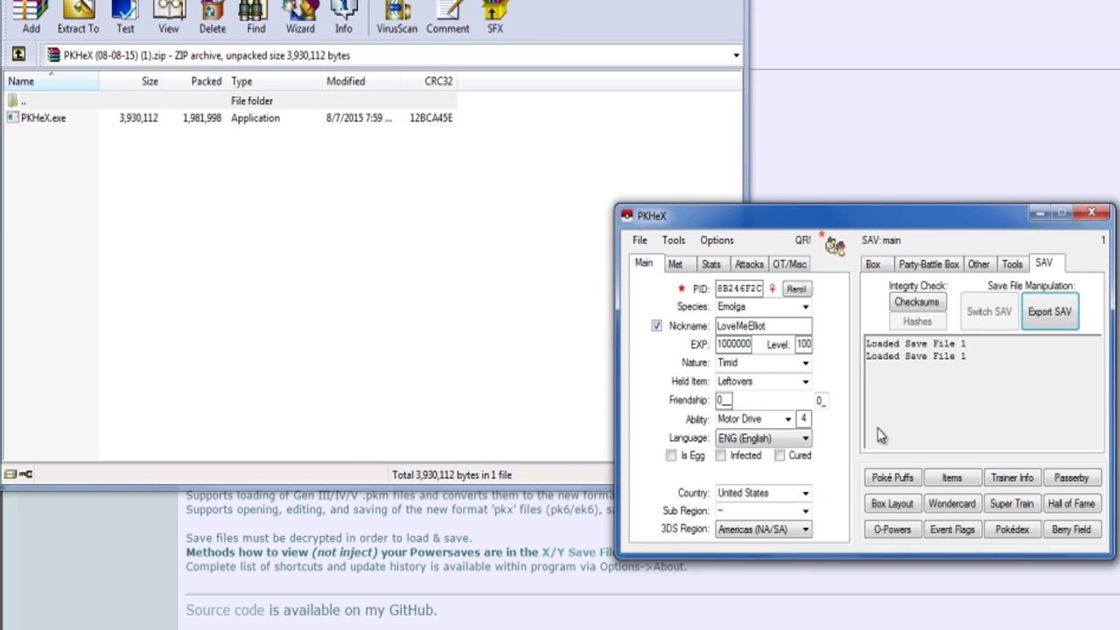
pyautogui.click(641, 240)
pyautogui.click(655, 256)
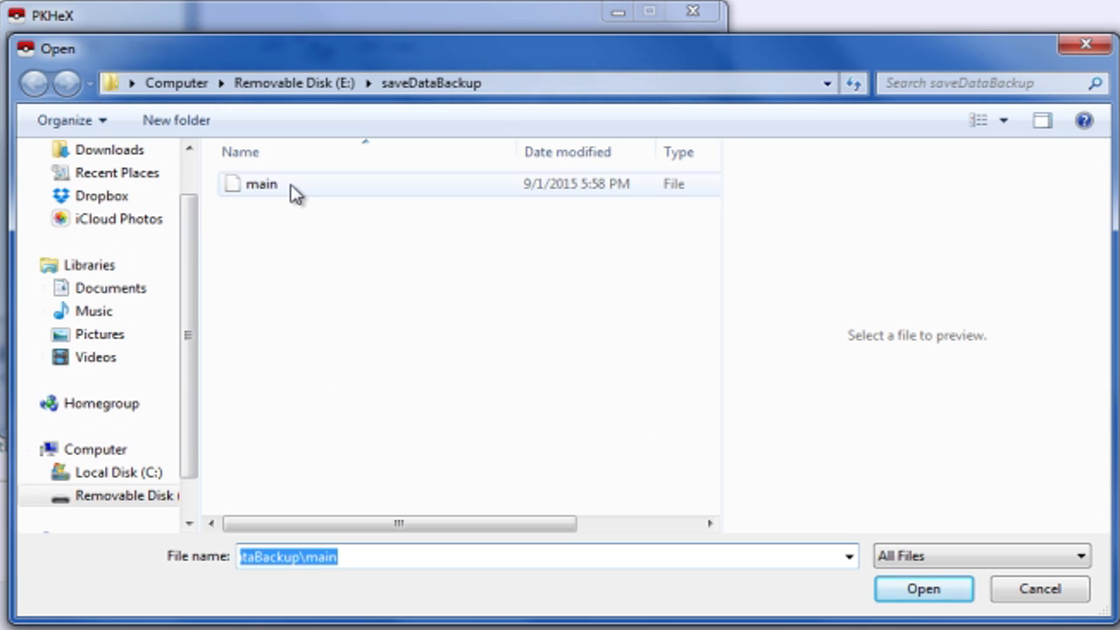
pyautogui.click(119, 496)
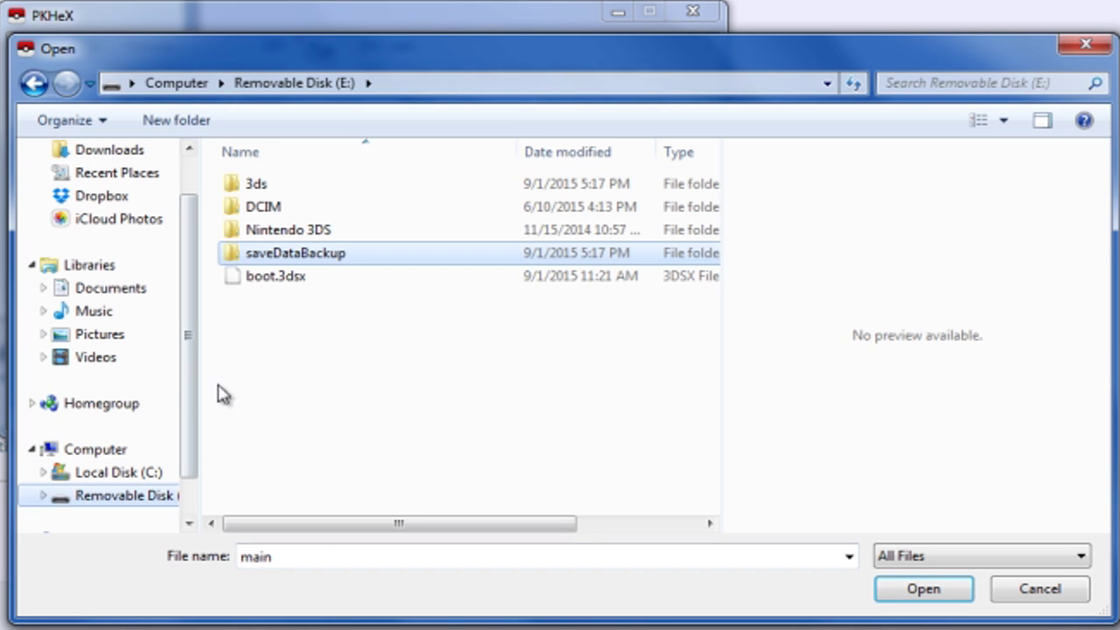
pyautogui.doubleClick(306, 256)
pyautogui.doubleClick(275, 184)
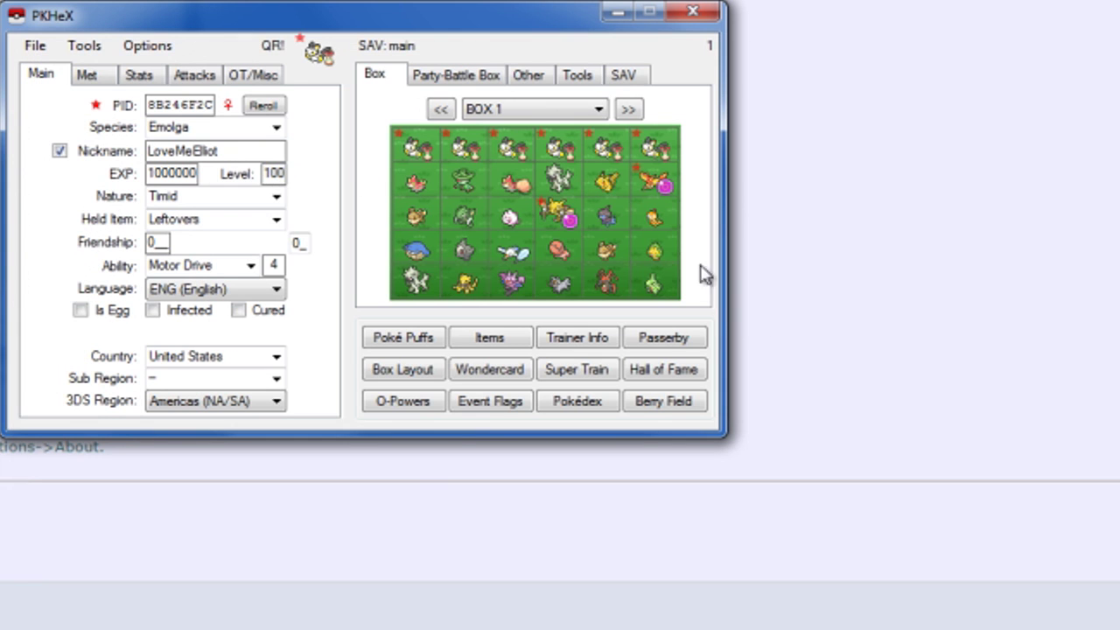
# Look through the Pokémon stored in boxes 1 to 8 and return to BOX 1.
pyautogui.doubleClick(627, 108)
pyautogui.doubleClick(628, 109)
pyautogui.click(627, 109)
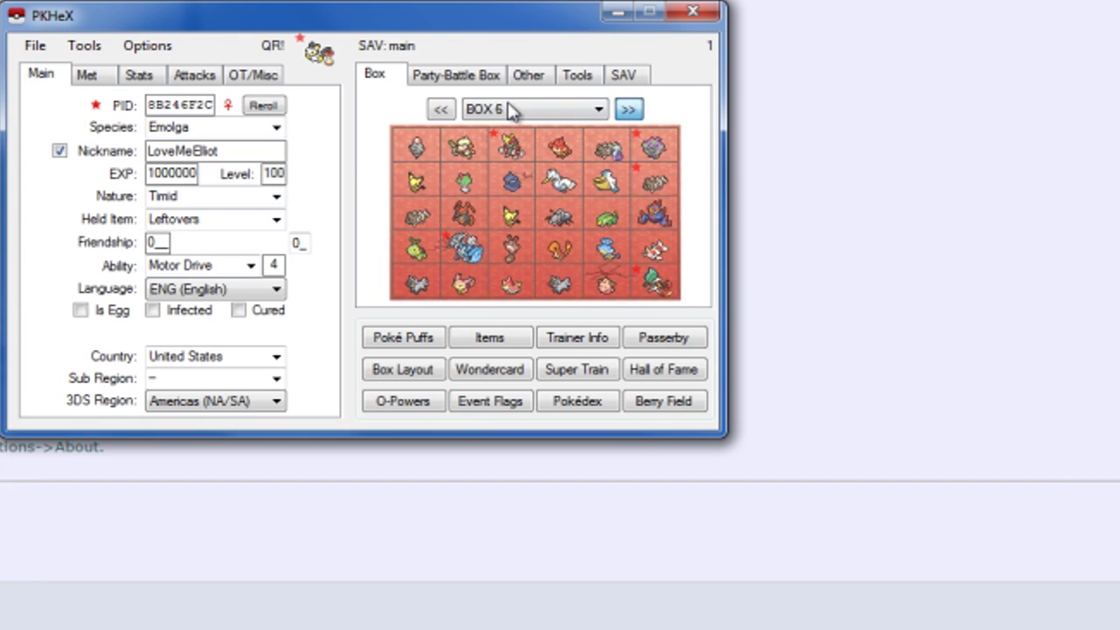
pyautogui.doubleClick(440, 108)
pyautogui.doubleClick(440, 108)
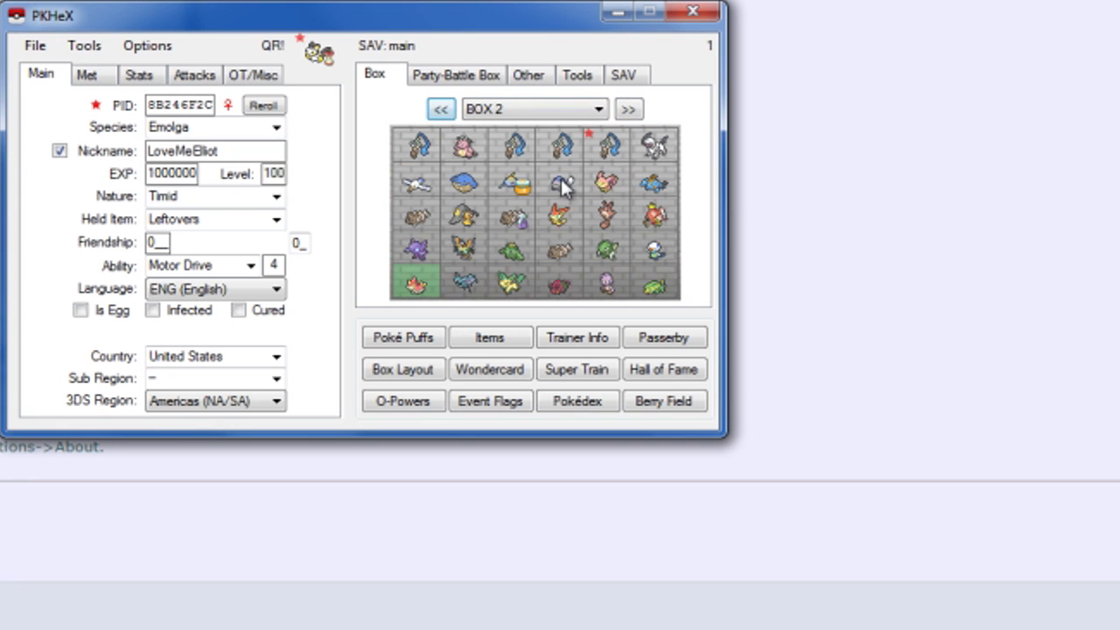
pyautogui.click(628, 110)
pyautogui.doubleClick(627, 109)
pyautogui.click(628, 109)
pyautogui.doubleClick(627, 110)
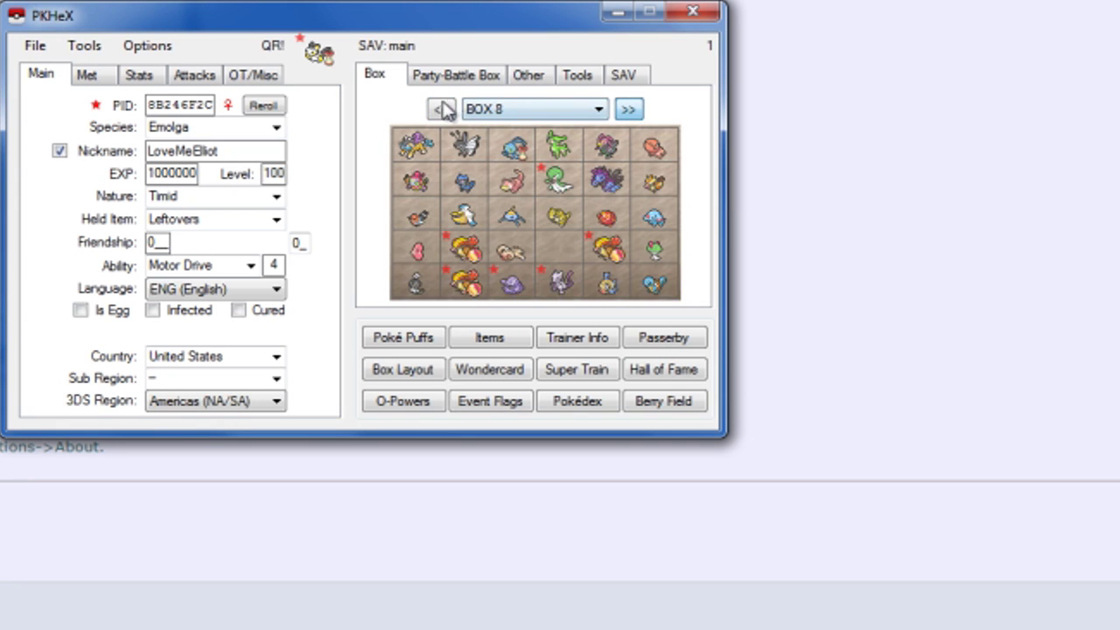
pyautogui.click(440, 109)
pyautogui.doubleClick(440, 109)
pyautogui.doubleClick(441, 108)
pyautogui.click(433, 107)
pyautogui.click(434, 106)
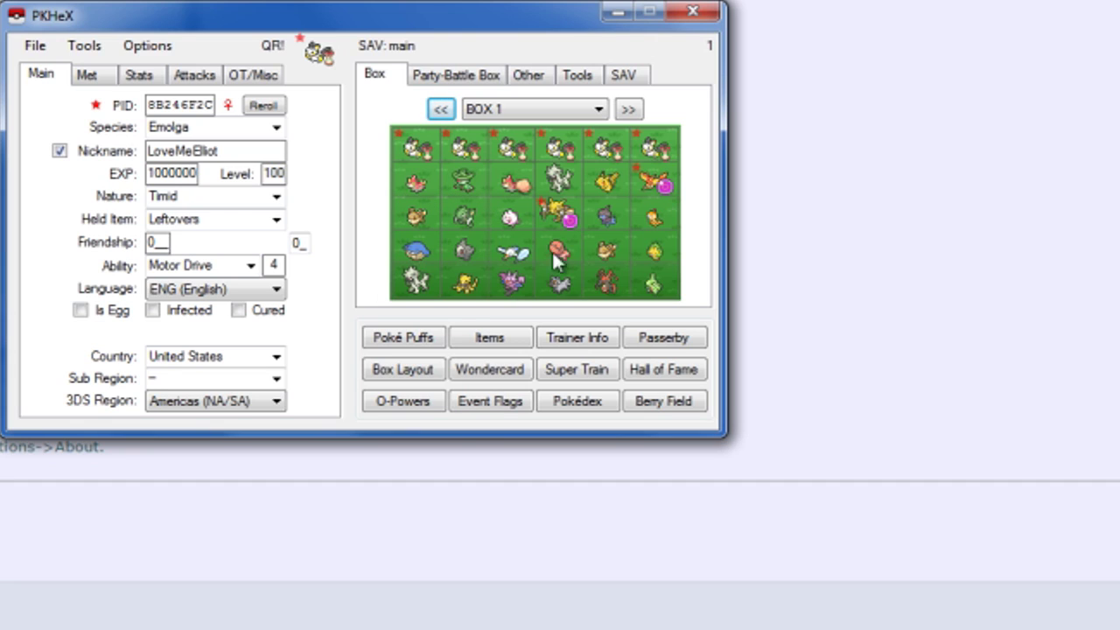
# View the Emolga in the first slot of BOX 1 in the editor.
pyautogui.rightClick(416, 151)
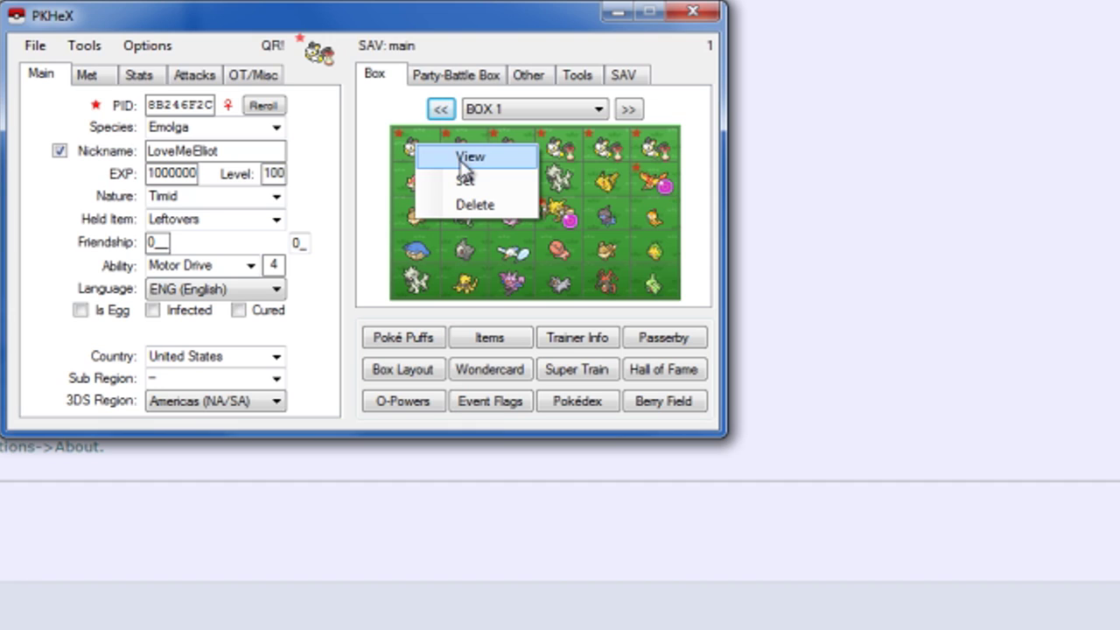
pyautogui.click(468, 157)
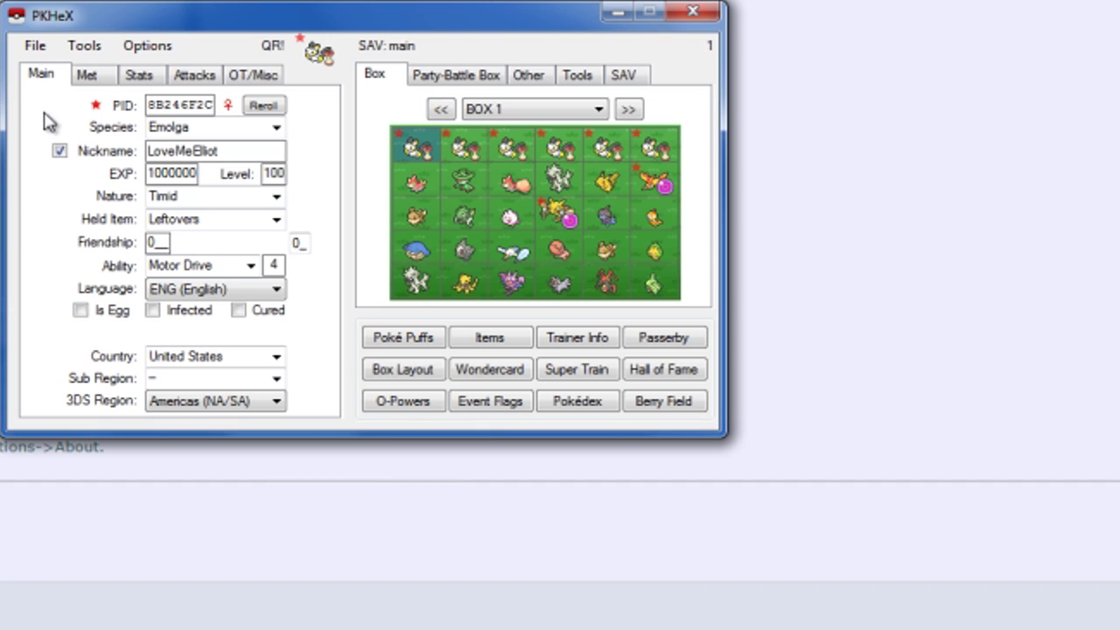
# Load the Pokémon file emolga.ek6 from the Documents library into the editor.
pyautogui.click(35, 45)
pyautogui.click(44, 66)
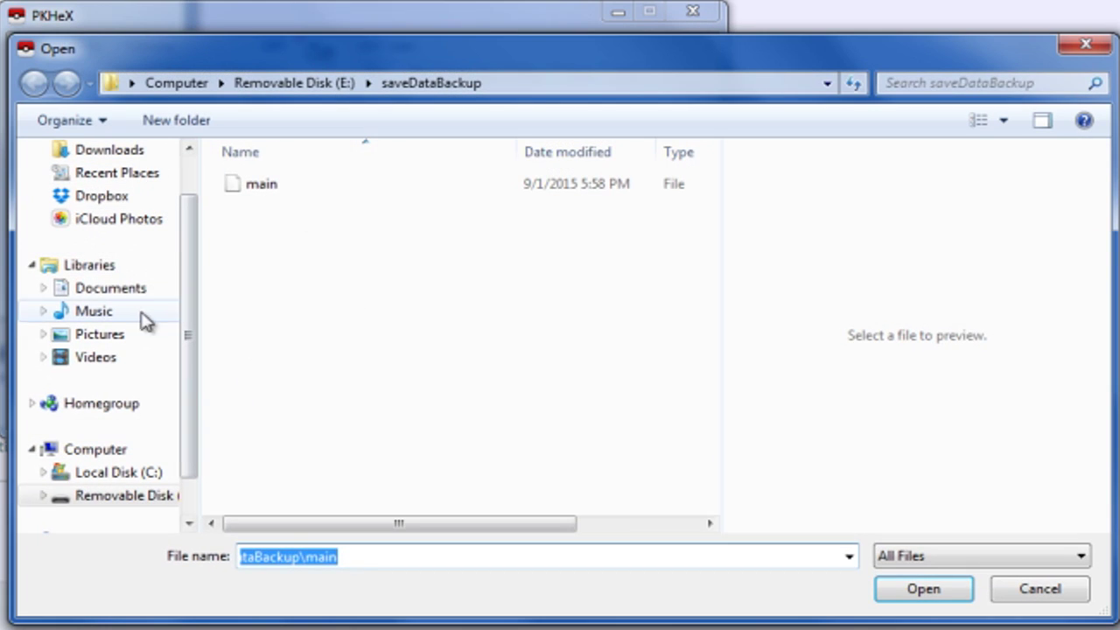
pyautogui.click(127, 289)
pyautogui.doubleClick(263, 556)
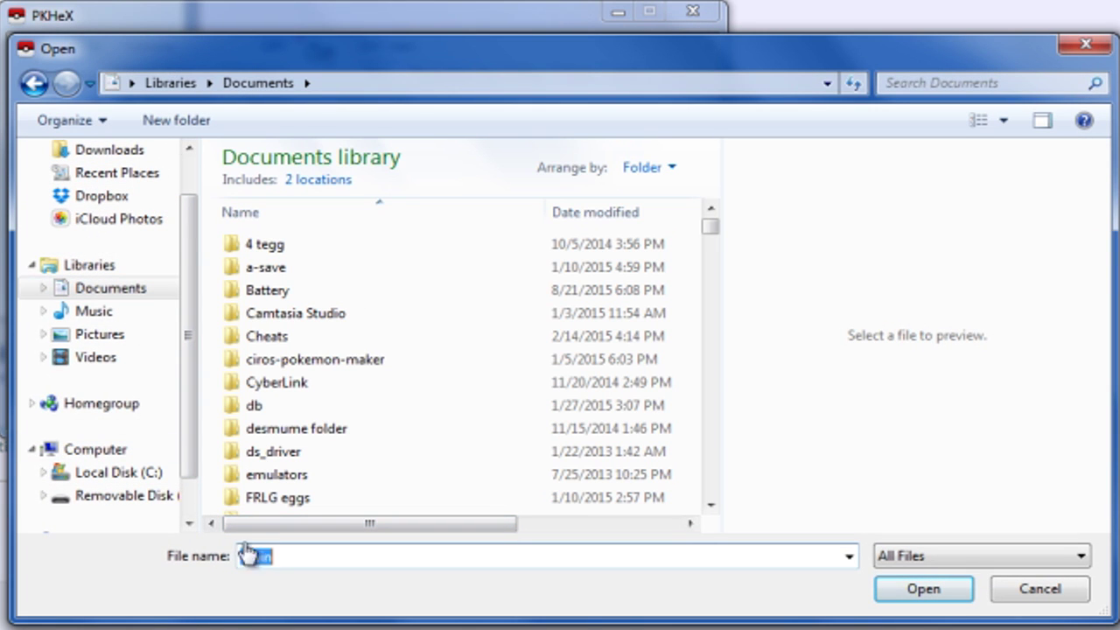
pyautogui.write('emolga')
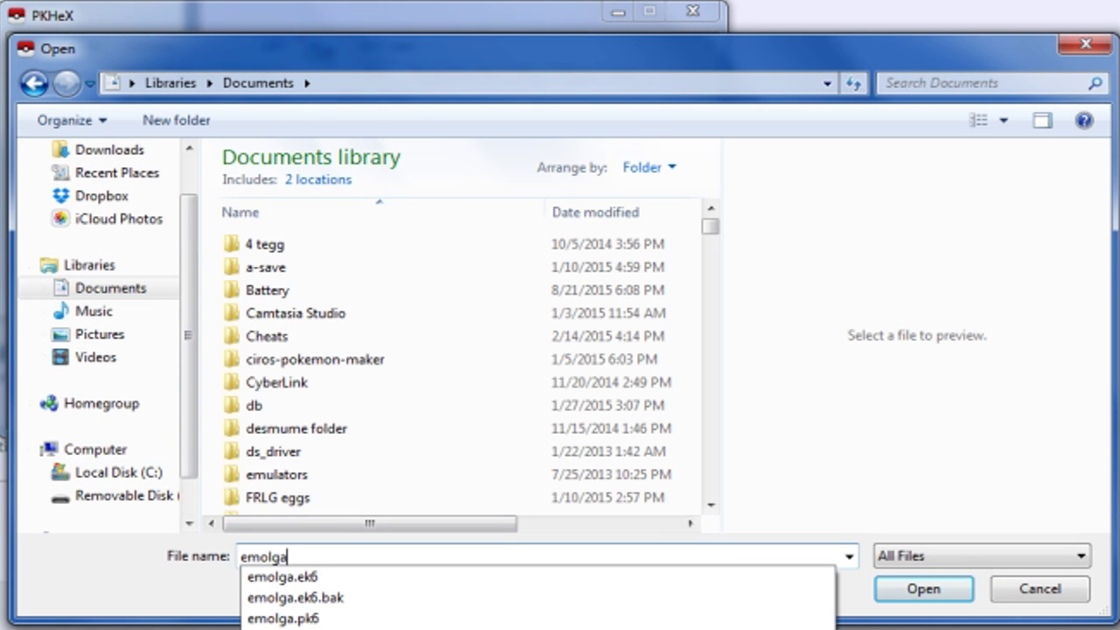
pyautogui.press('Down')
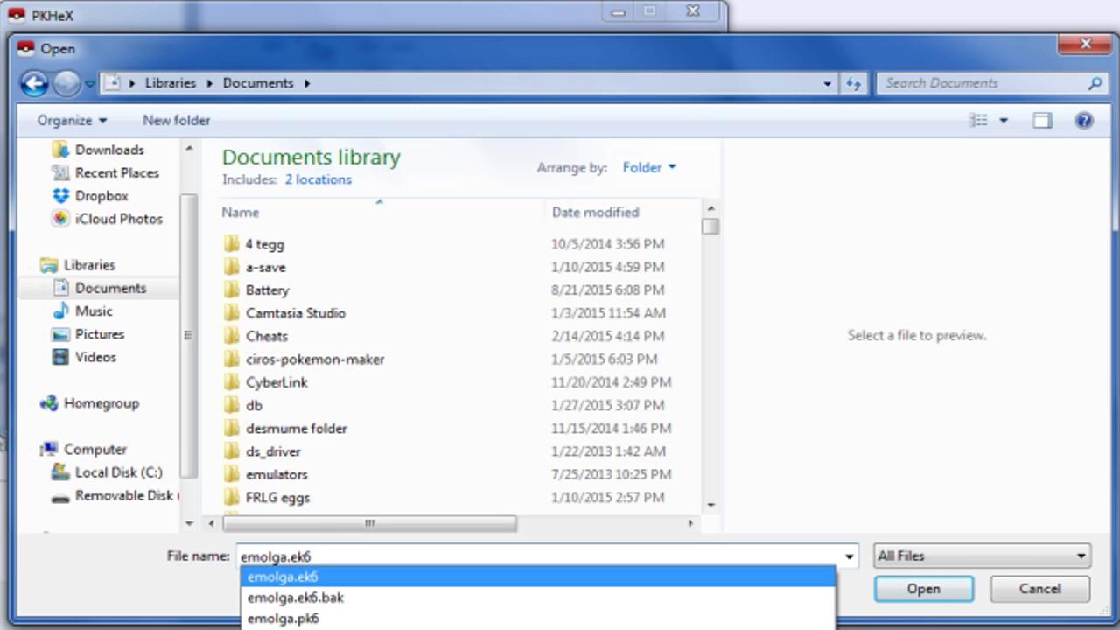
pyautogui.press('Return')
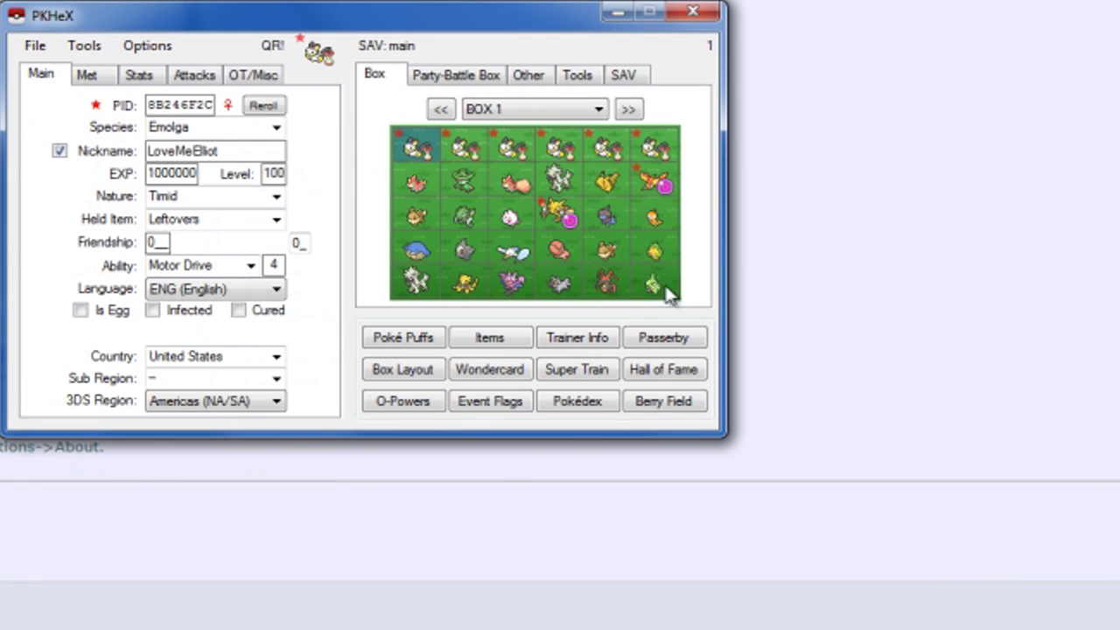
# Set the loaded Emolga into all six slots of the last row of BOX 1.
pyautogui.rightClick(418, 284)
pyautogui.click(466, 322)
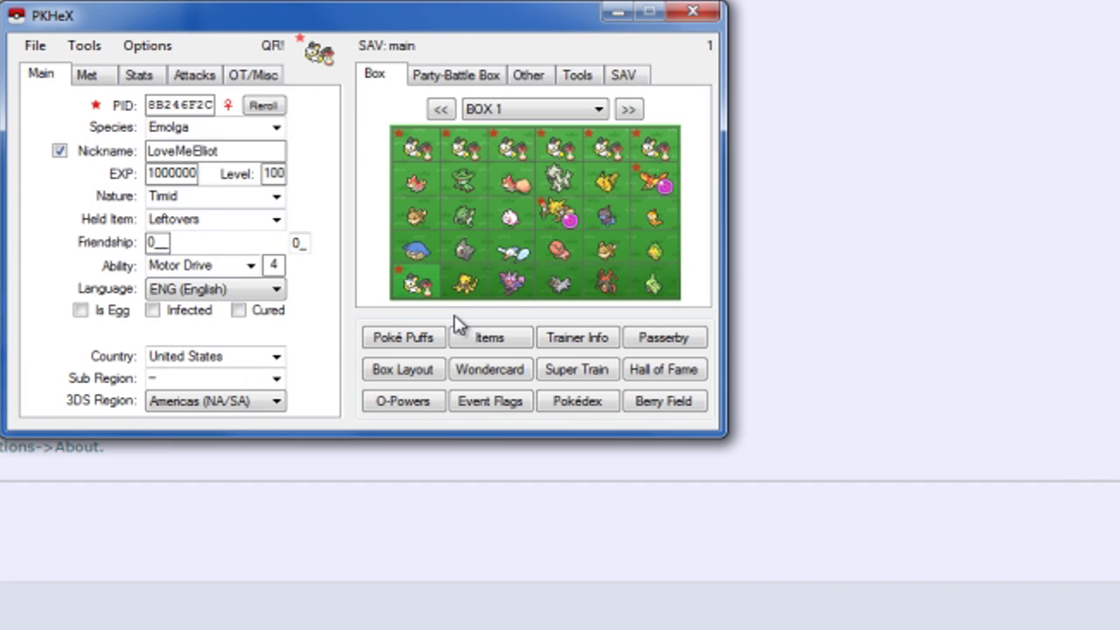
pyautogui.rightClick(464, 289)
pyautogui.click(486, 324)
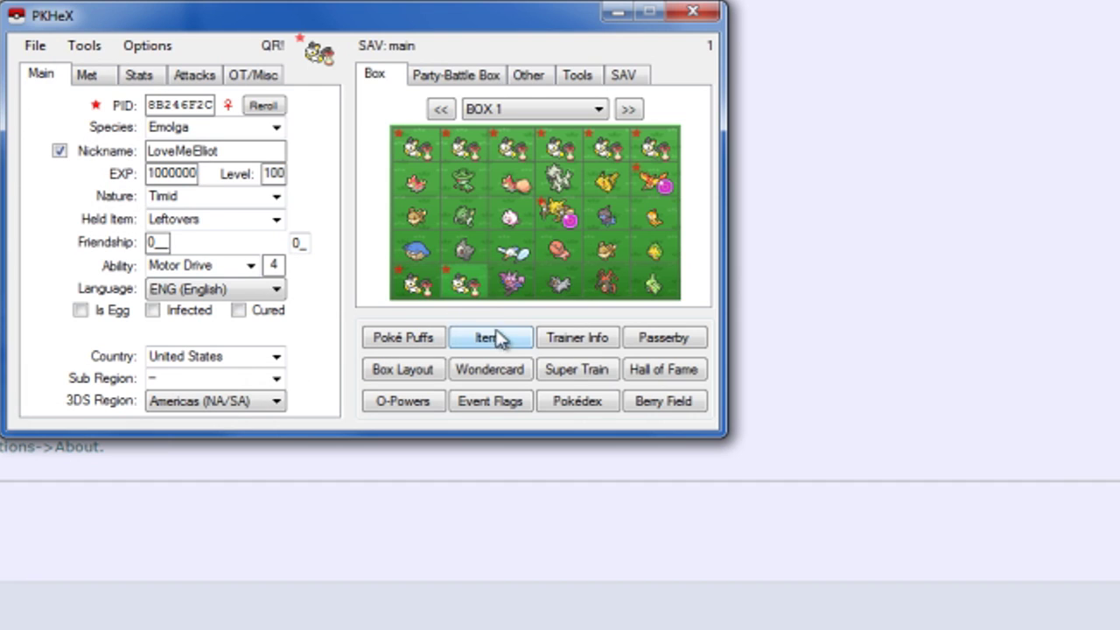
pyautogui.rightClick(515, 290)
pyautogui.click(561, 323)
pyautogui.rightClick(562, 280)
pyautogui.click(612, 317)
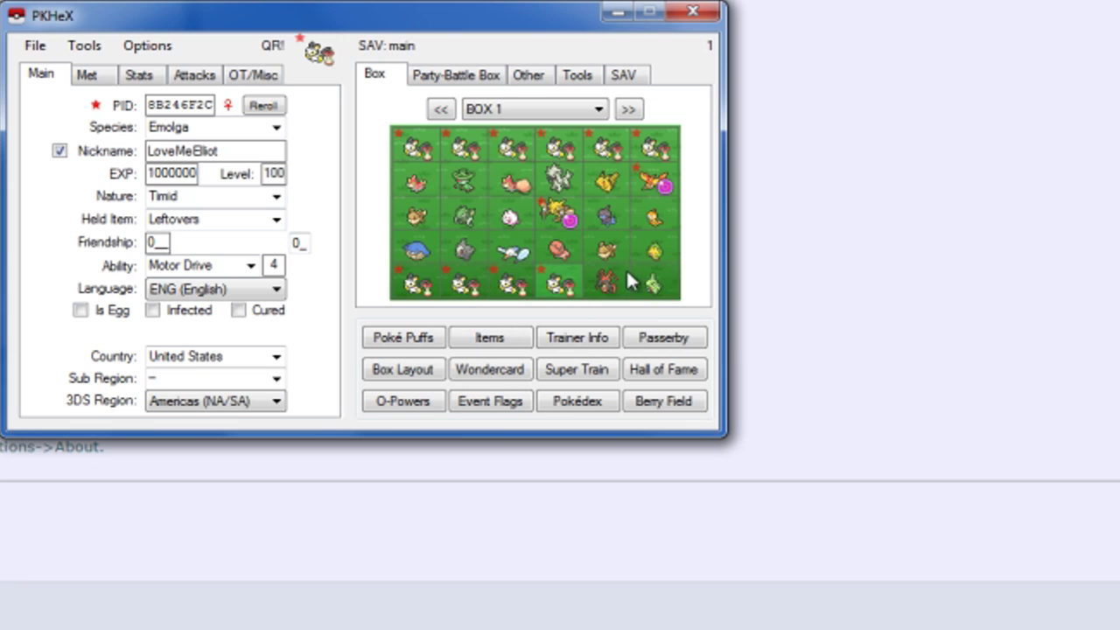
pyautogui.rightClick(627, 271)
pyautogui.click(651, 310)
pyautogui.rightClick(660, 285)
pyautogui.click(678, 324)
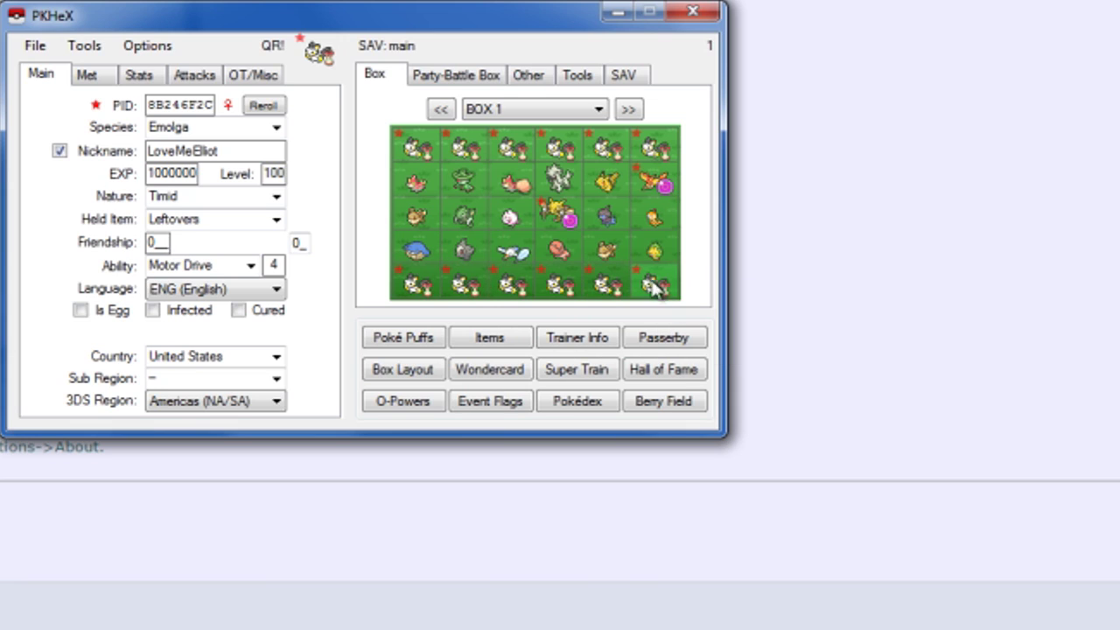
# Export the save as a Cyber SAV, overwriting main in saveDataBackup on Removable Disk (E:).
pyautogui.click(632, 83)
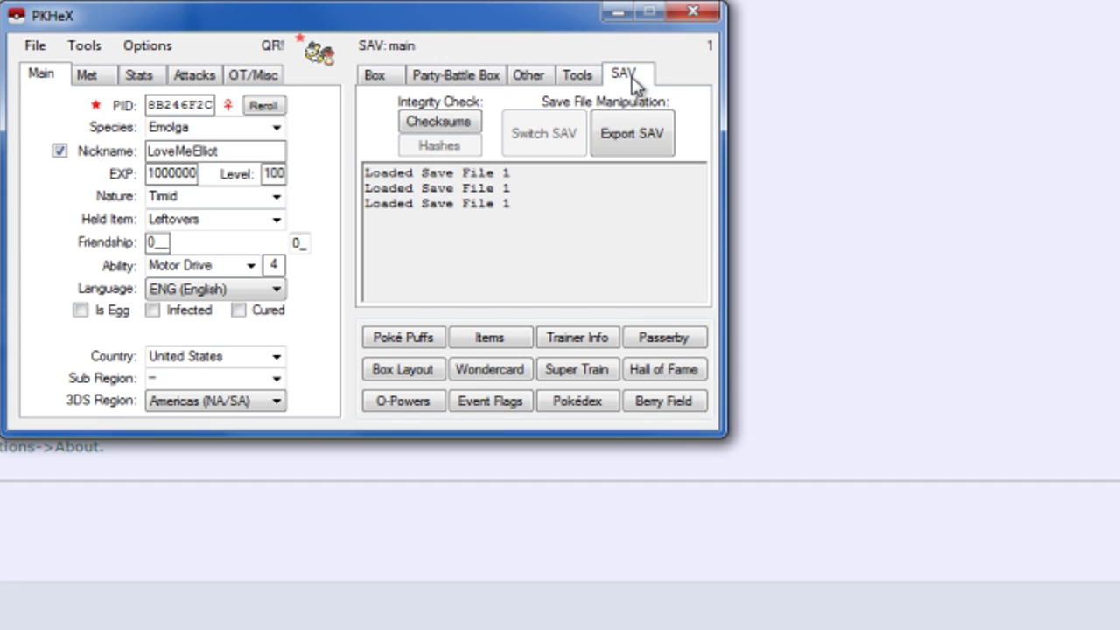
pyautogui.click(615, 143)
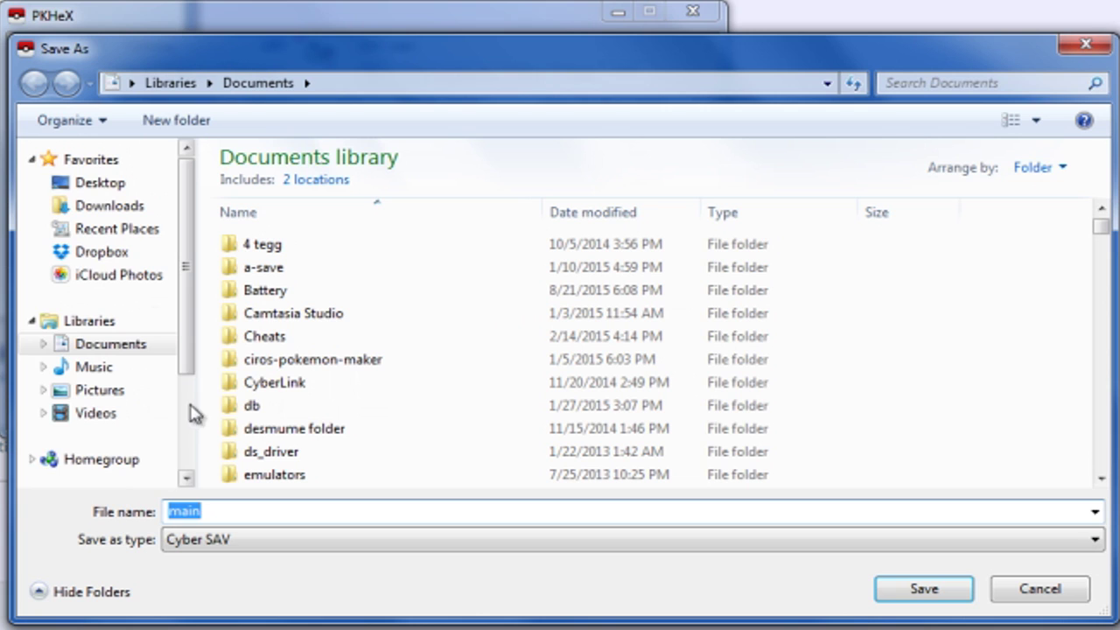
pyautogui.moveTo(192, 370); pyautogui.dragTo(193, 445)
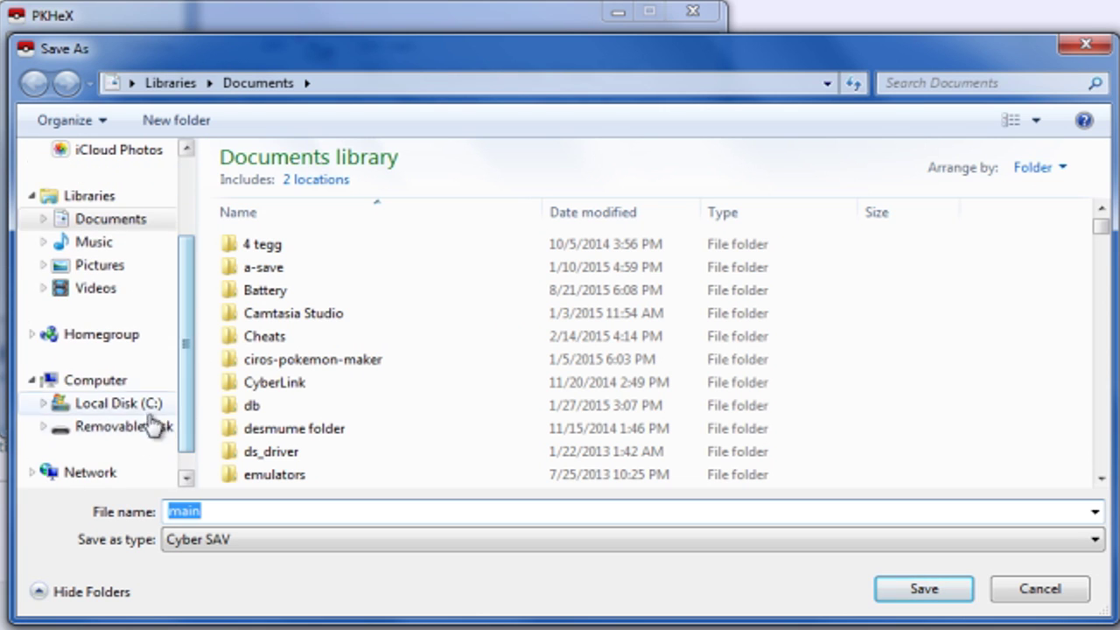
pyautogui.click(123, 428)
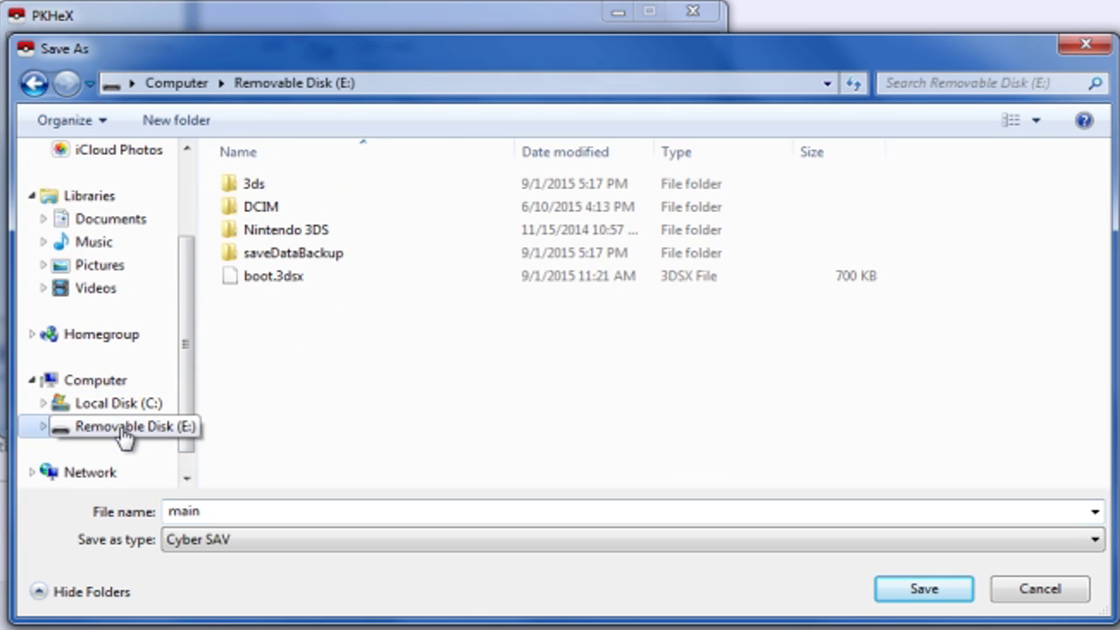
pyautogui.doubleClick(294, 253)
pyautogui.click(295, 188)
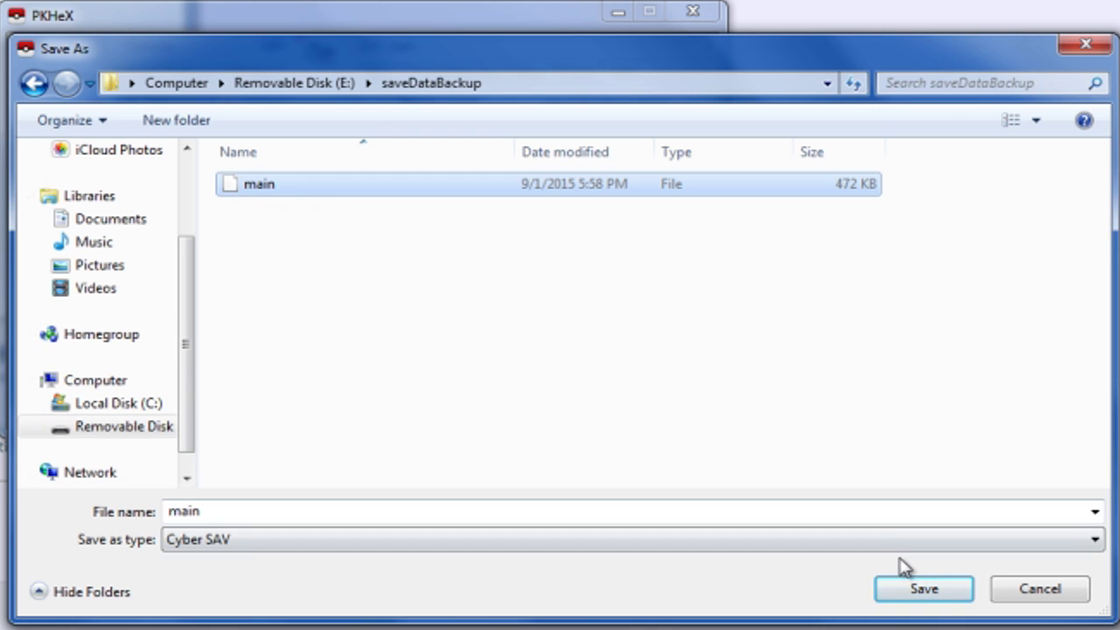
pyautogui.click(904, 589)
pyautogui.click(237, 241)
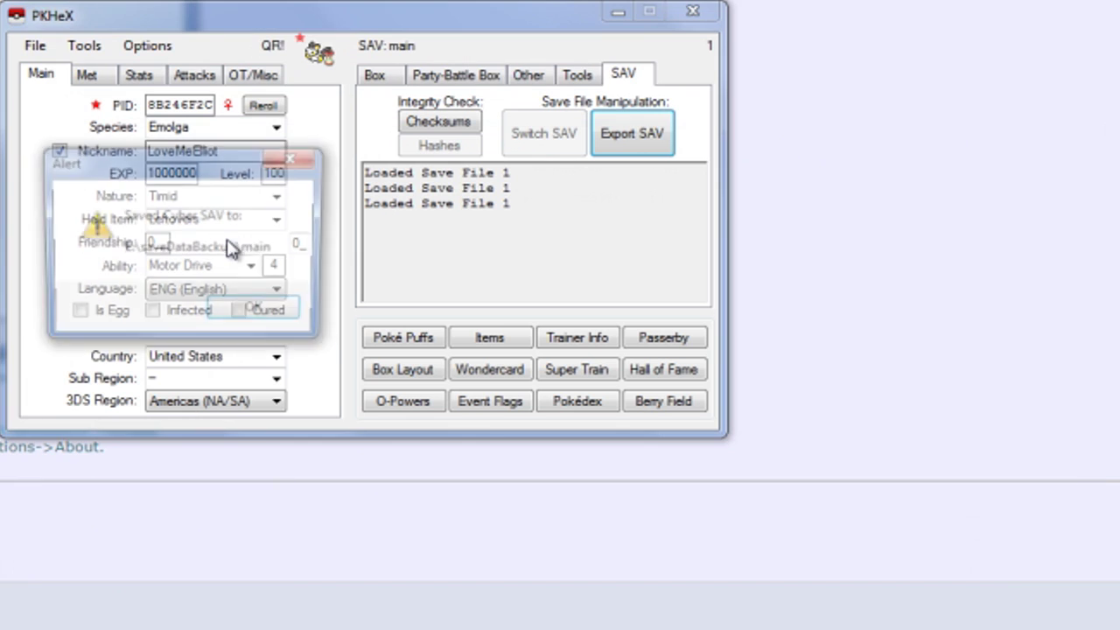
pyautogui.click(258, 313)
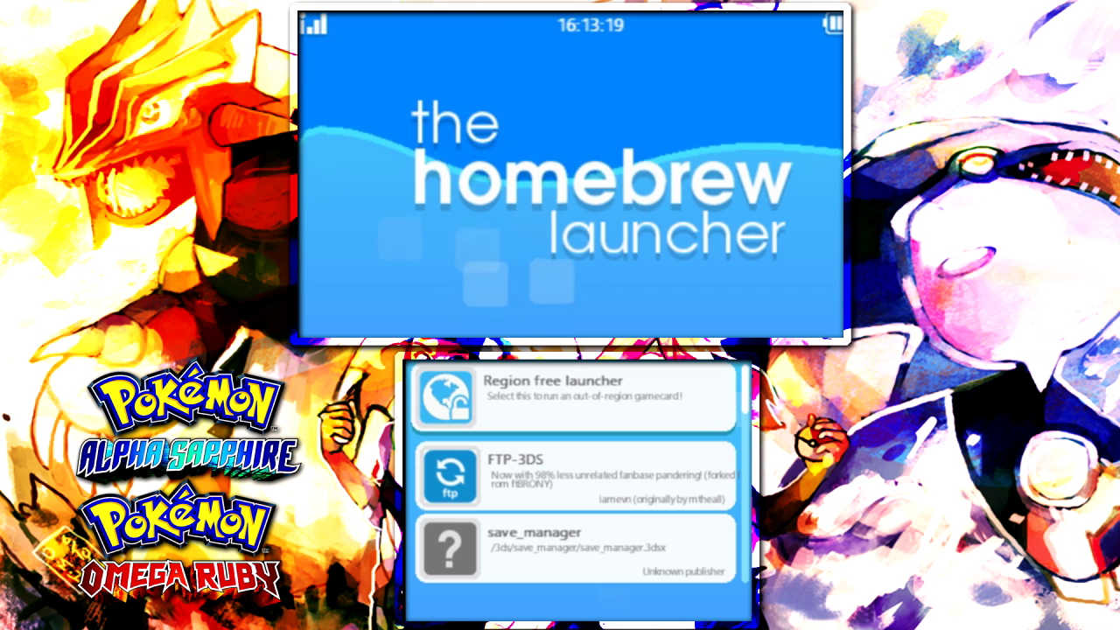
# Run save_manager from the homebrew launcher with Pokémon Alpha Sapphire as the target title.
pyautogui.press('a')
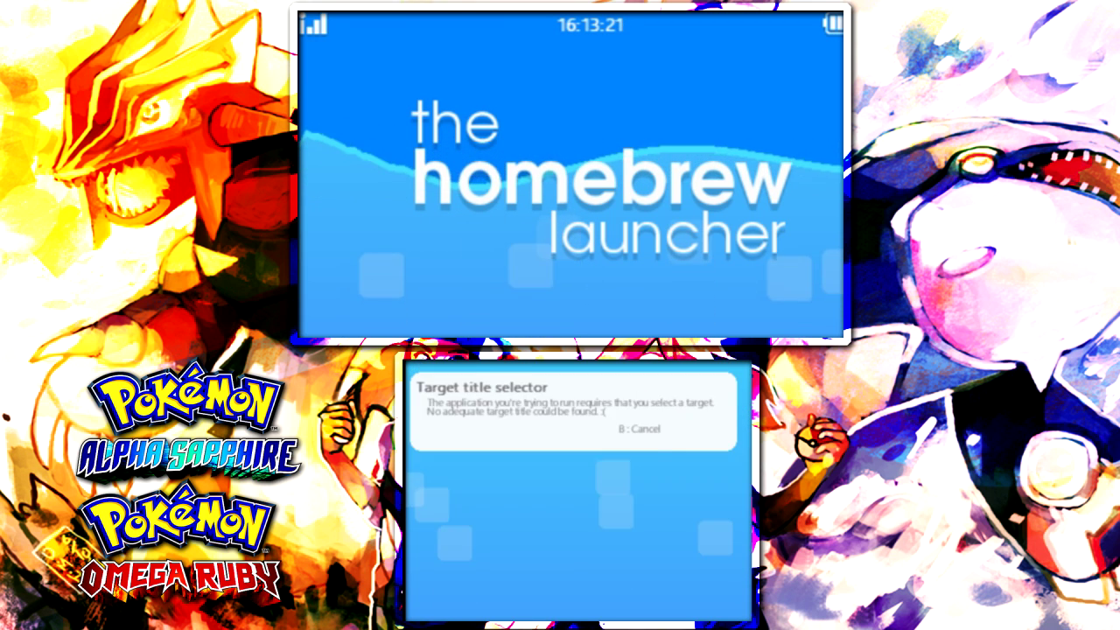
pyautogui.press('Right')
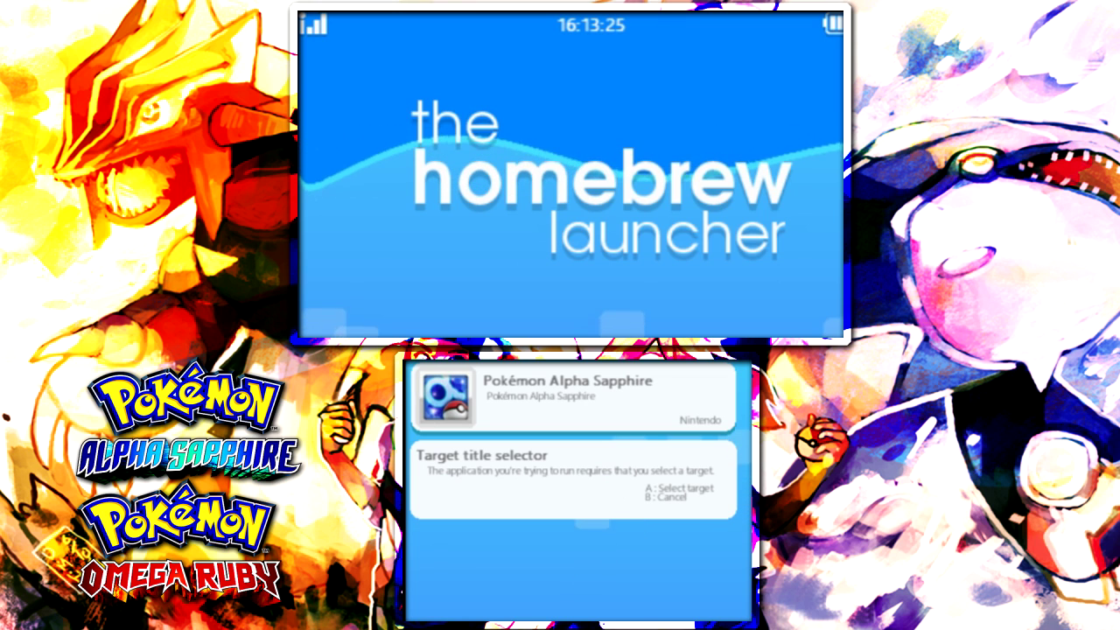
pyautogui.press('a')
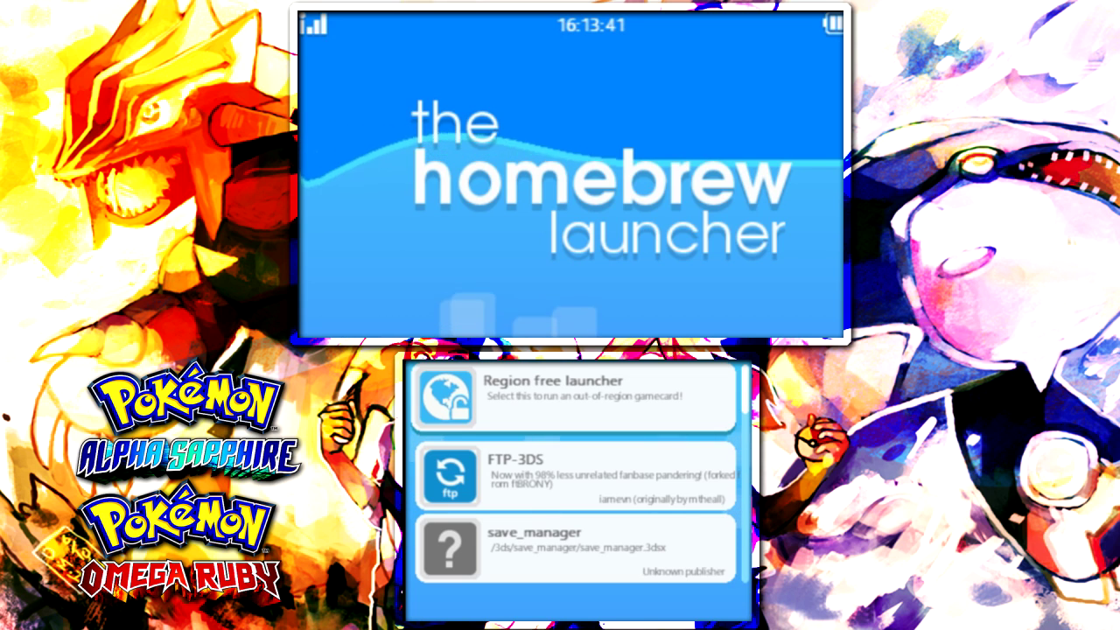
# Start Pokémon Alpha Sapphire through the Region free launcher.
pyautogui.press('a')
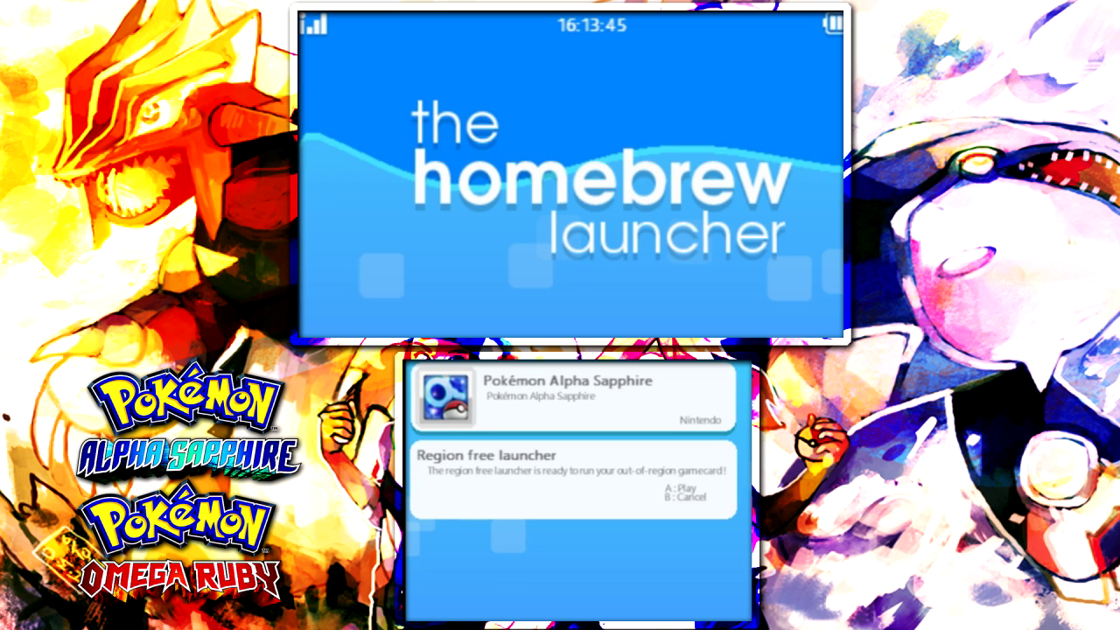
pyautogui.press('a')
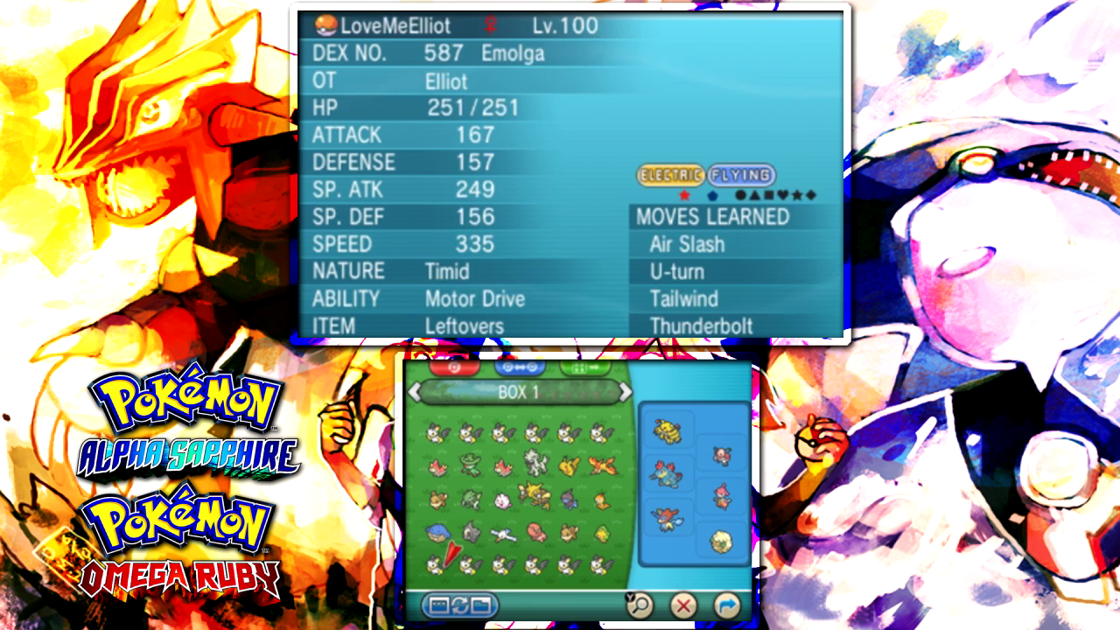
# Examine the Pokémon in the last two rows of BOX 1 in the game, finishing on the last row's first slot.
pyautogui.press('Right')
pyautogui.press('Right')
pyautogui.press('Right')
pyautogui.press('Right')
pyautogui.press('Right')
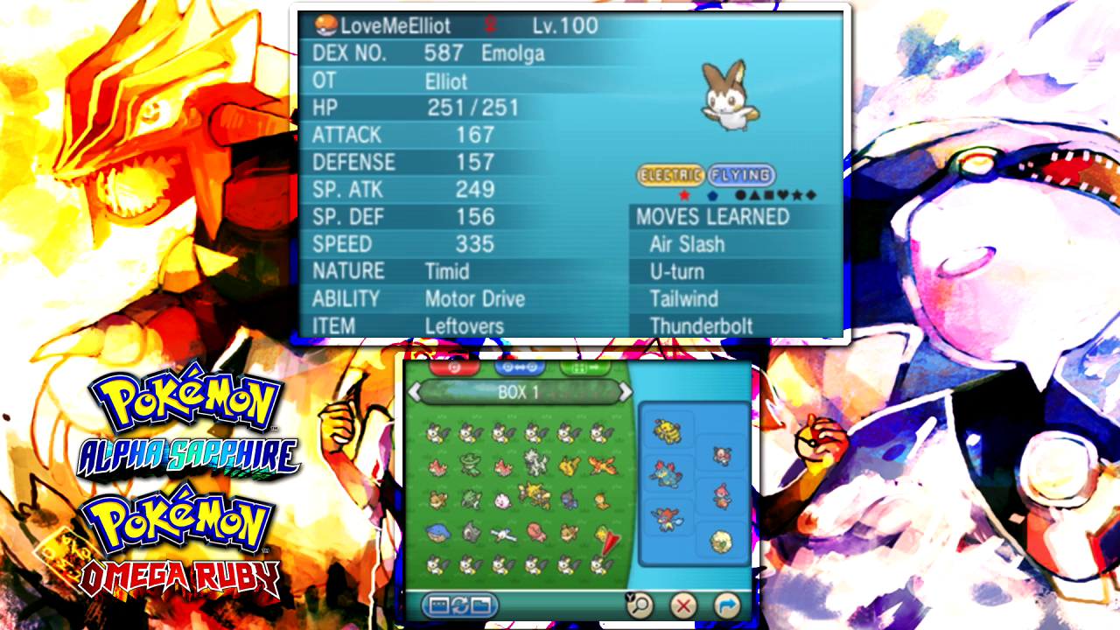
pyautogui.press('Up')
pyautogui.press('Left')
pyautogui.press('Left')
pyautogui.press('Left')
pyautogui.press('Left')
pyautogui.press('Left')
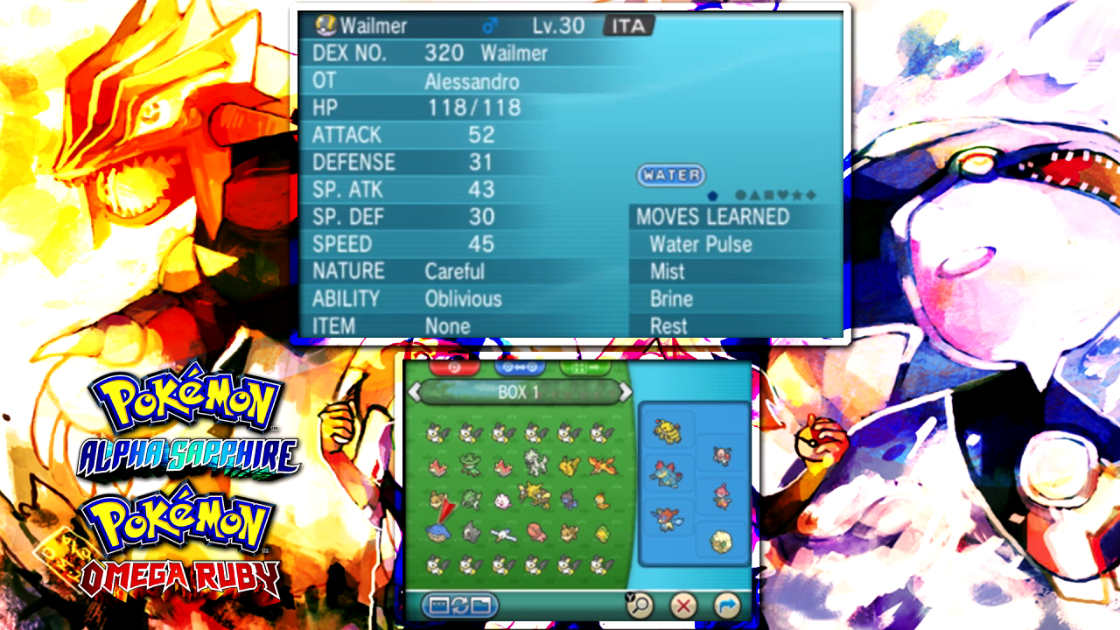
pyautogui.press('Down')
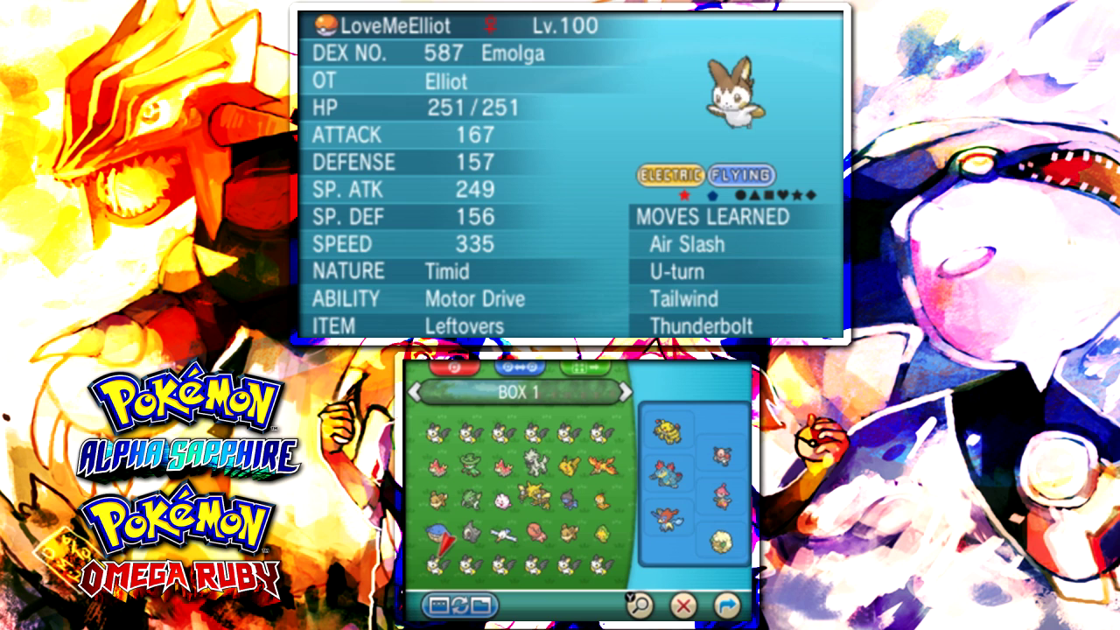